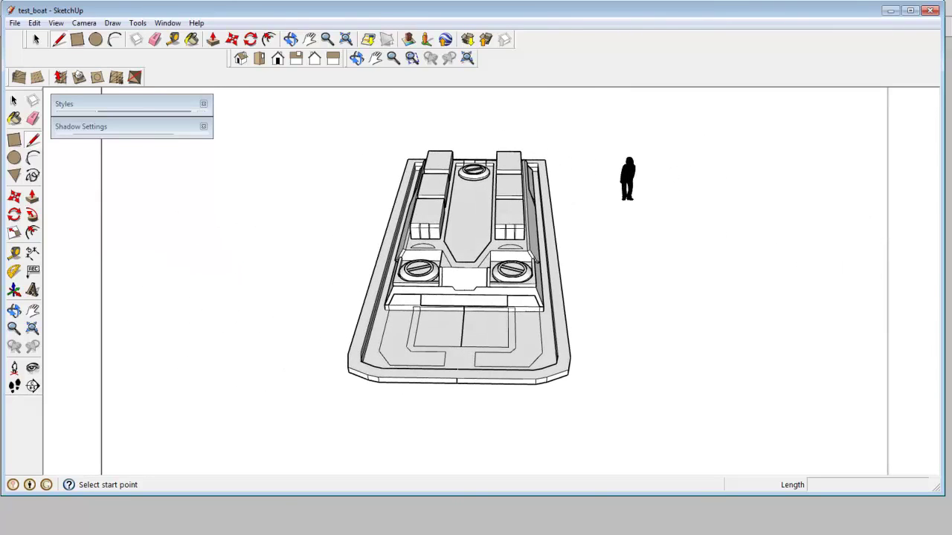
key("space")
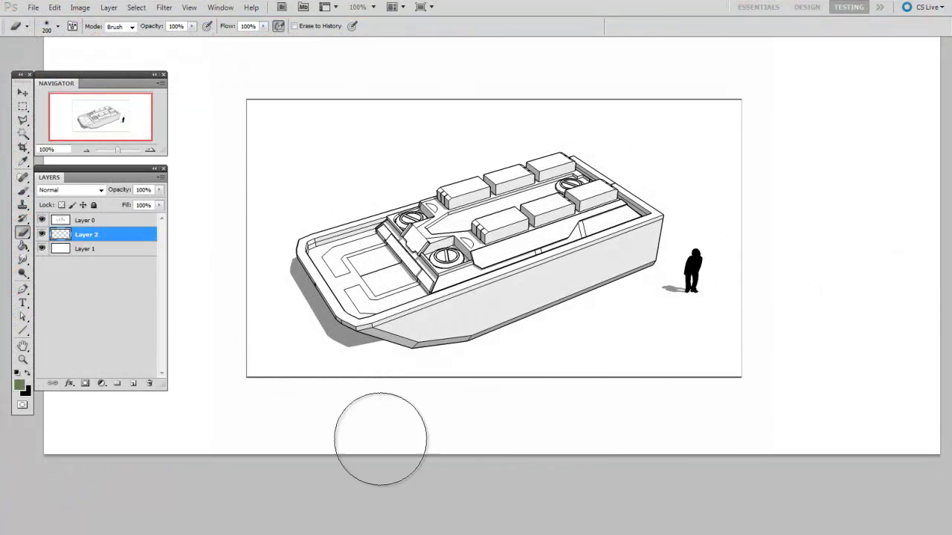
- Choose the Brush tool with the 19 px hard round preset for painting over the boat image
left_click_drag(341, 474, 341, 473)
key("b")
right_click(367, 420)
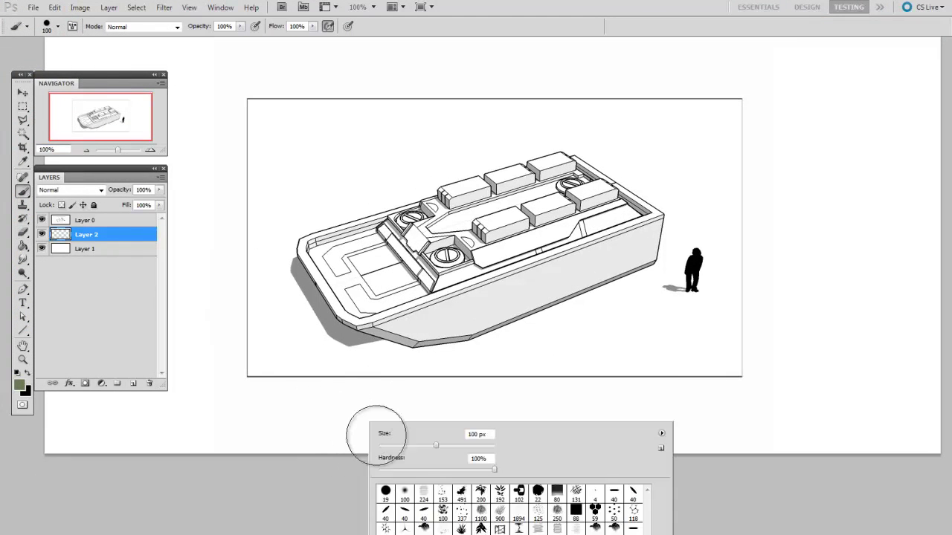
double_click(383, 492)
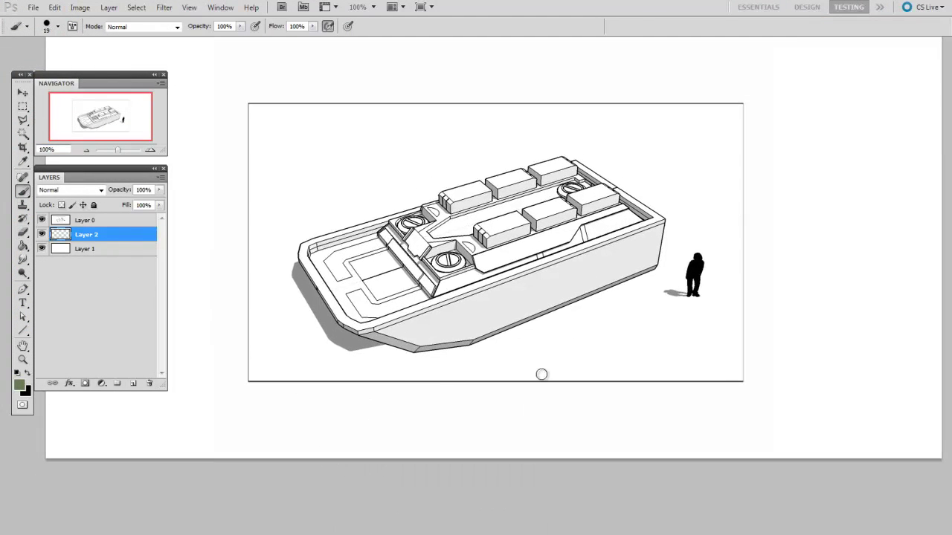
scroll(542, 374, "up", 1, "alt")
left_click_drag(575, 376, 599, 456)
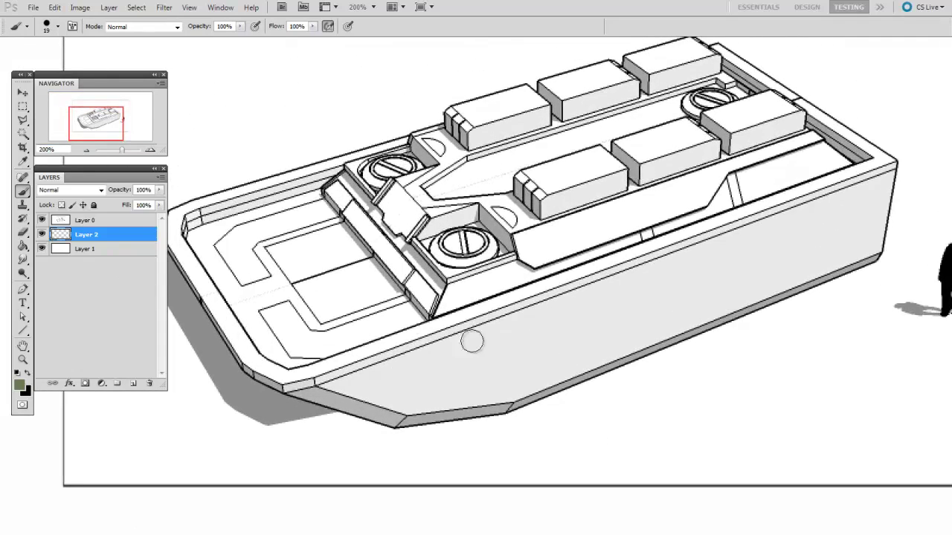
scroll(471, 340, "down", 1, "alt")
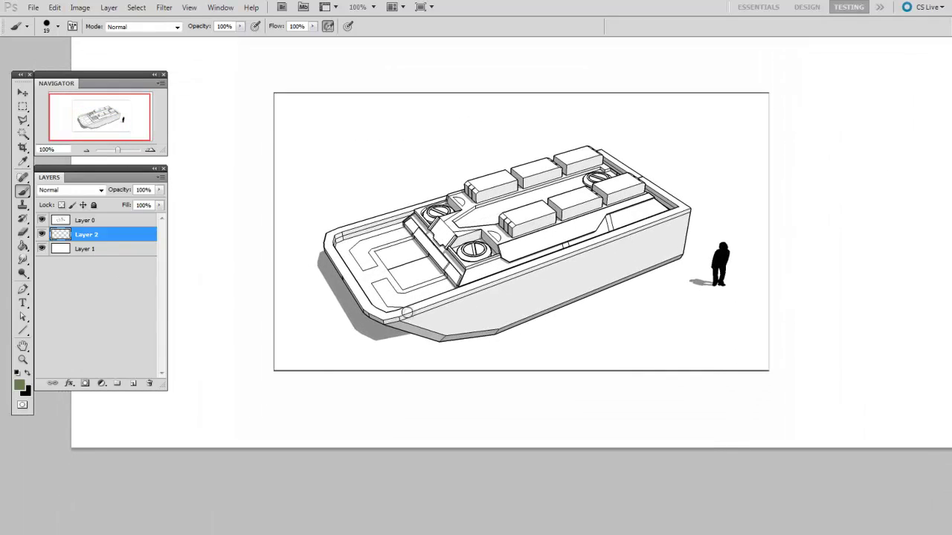
- Pick a brush preset and paint broad green tones across the middle of the boat on Layer 2
right_click(409, 313)
left_click(391, 391)
mouse_move(435, 272)
left_mouse_down()
mouse_move(446, 267)
mouse_move(486, 295)
mouse_move(521, 256)
mouse_move(485, 292)
mouse_move(623, 256)
mouse_move(411, 283)
mouse_move(437, 260)
mouse_move(625, 201)
mouse_move(461, 305)
mouse_move(565, 320)
left_mouse_up()
key("bracketright")
key("bracketleft")
key("bracketleft")
left_click(731, 181, "alt")
mouse_move(513, 260)
left_mouse_down()
mouse_move(545, 237)
mouse_move(520, 245)
mouse_move(543, 257)
mouse_move(557, 219)
mouse_move(521, 204)
mouse_move(491, 223)
mouse_move(565, 216)
left_mouse_up()
key("bracketleft")
key("bracketleft")
key("bracketleft")
key("bracketleft")
- Sample tones from the painted boat and brush green over the rear boxes and hull side with a larger brush
left_click(543, 256, "alt")
key("bracketright")
key("bracketright")
key("bracketright")
key("bracketright")
key("bracketright")
key("bracketright")
mouse_move(636, 199)
left_mouse_down()
mouse_move(446, 253)
mouse_move(614, 196)
mouse_move(598, 211)
mouse_move(614, 217)
left_mouse_up()
left_click(539, 283, "alt")
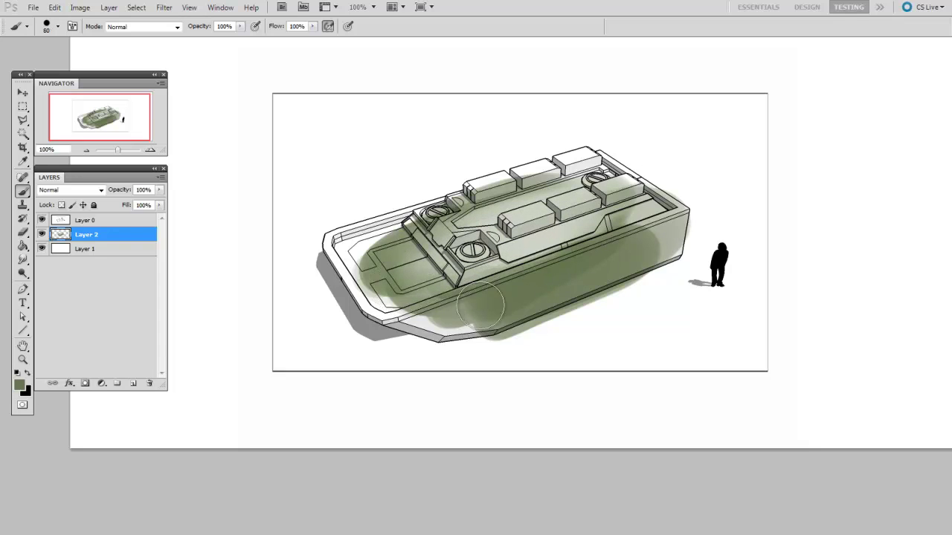
- Sample the light tone on the boat's front deck and paint over the front deck area
key("bracketleft")
key("bracketleft")
key("bracketleft")
key("bracketleft")
key("bracketleft")
key("bracketleft")
left_click(391, 261, "alt")
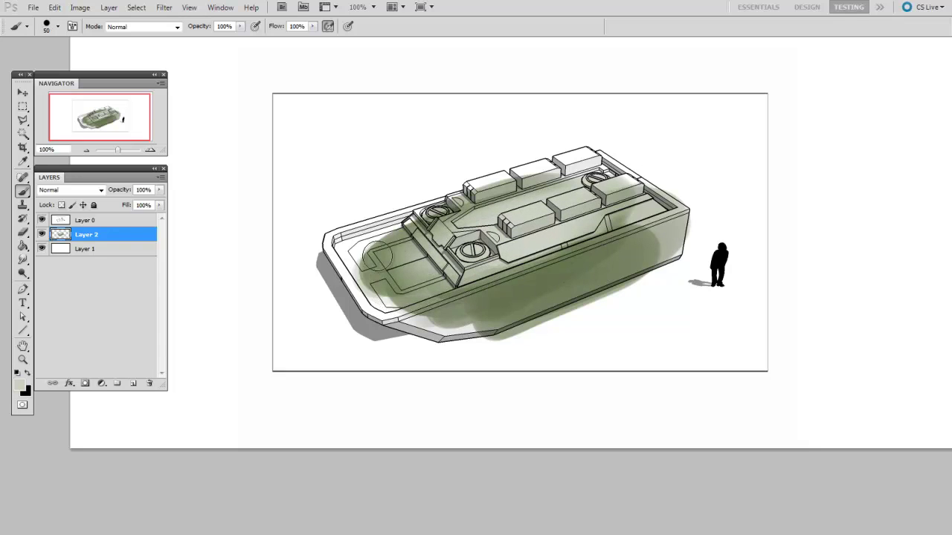
key("bracketright")
left_click_drag(408, 284, 455, 273)
key("bracketright")
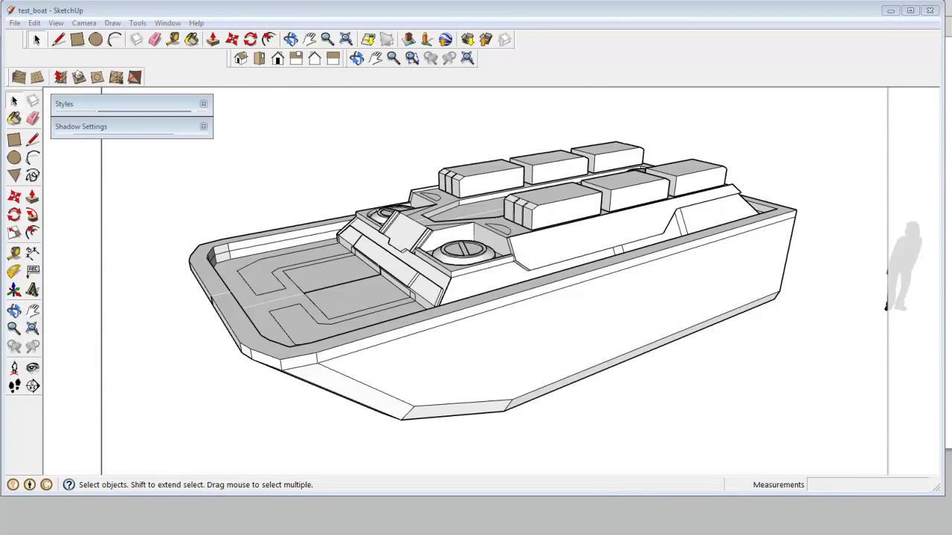
- Switch to SketchUp, open the boat group and scale its front storage box by 3.50 along the blue axis
left_click(15, 103)
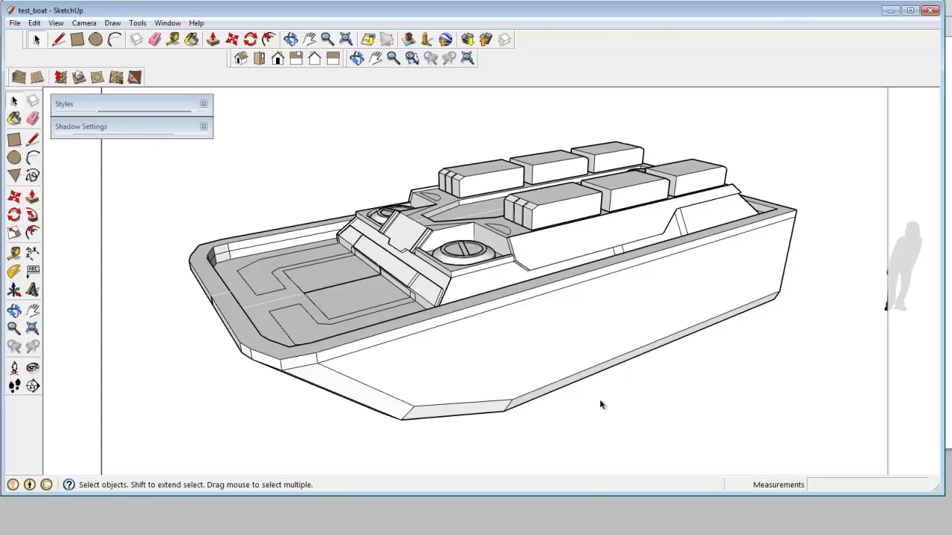
middle_click_drag(633, 344, 614, 329)
scroll(604, 257, "up", 5)
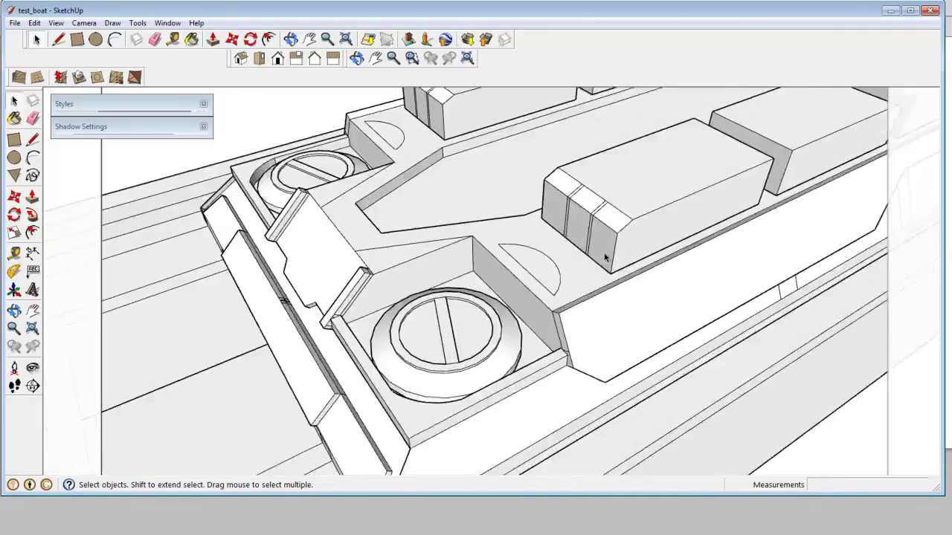
scroll(605, 257, "down", 4)
middle_click_drag(608, 266, 586, 261)
double_click(586, 261)
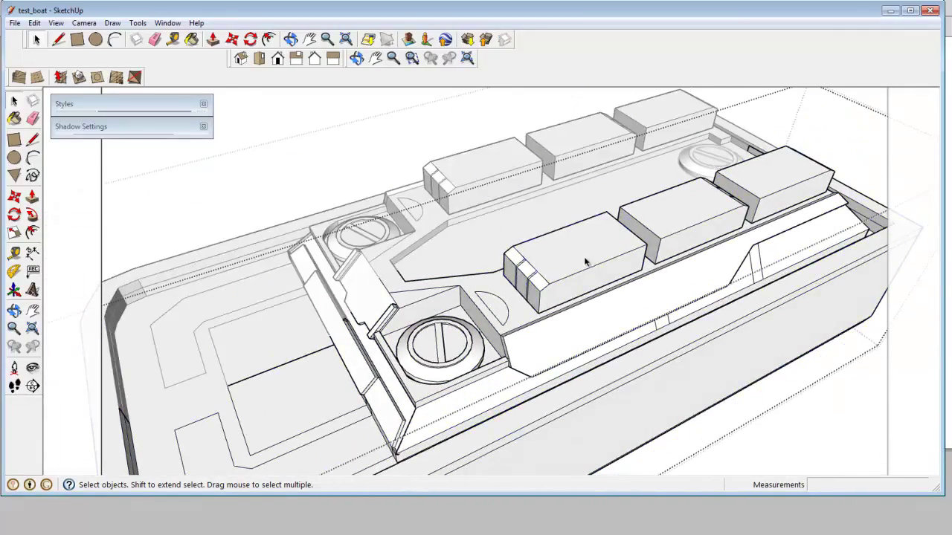
left_click(585, 262)
key("s")
left_click_drag(587, 258, 580, 160)
scroll(587, 221, "down", 5)
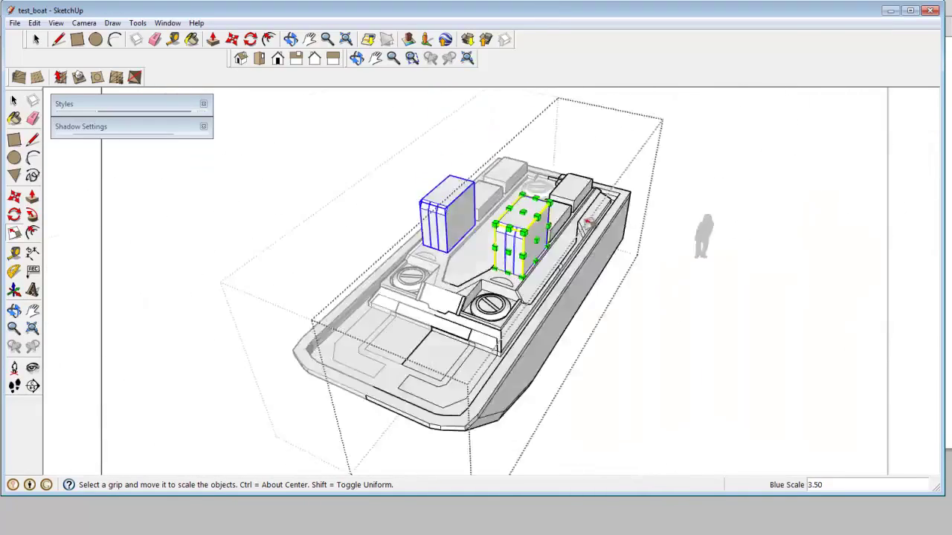
middle_click_drag(588, 221, 730, 277)
key("space")
left_click(808, 370)
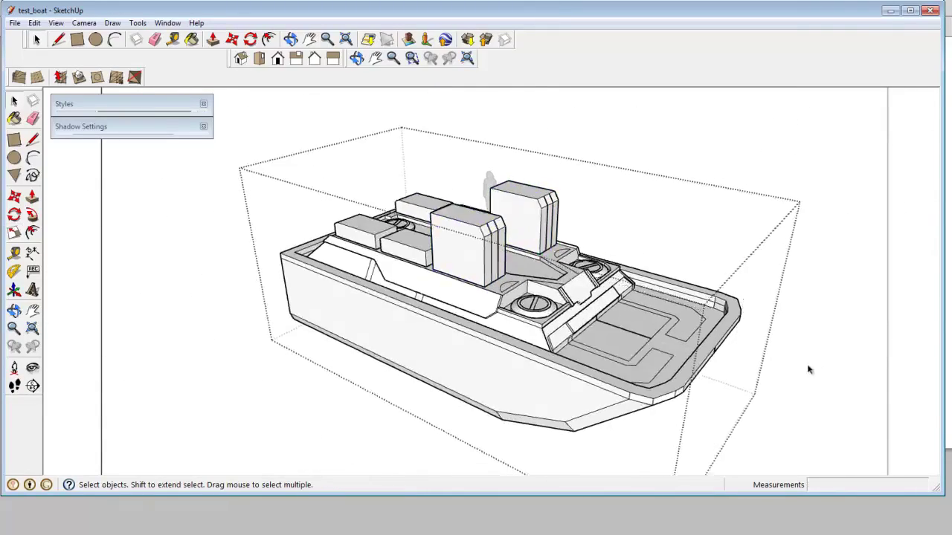
- Select the whole boat and lengthen it by a scale of 1.32 along the green axis
middle_click_drag(807, 366, 645, 362)
left_click(471, 340)
scroll(471, 339, "up", 2)
scroll(468, 338, "down", 2)
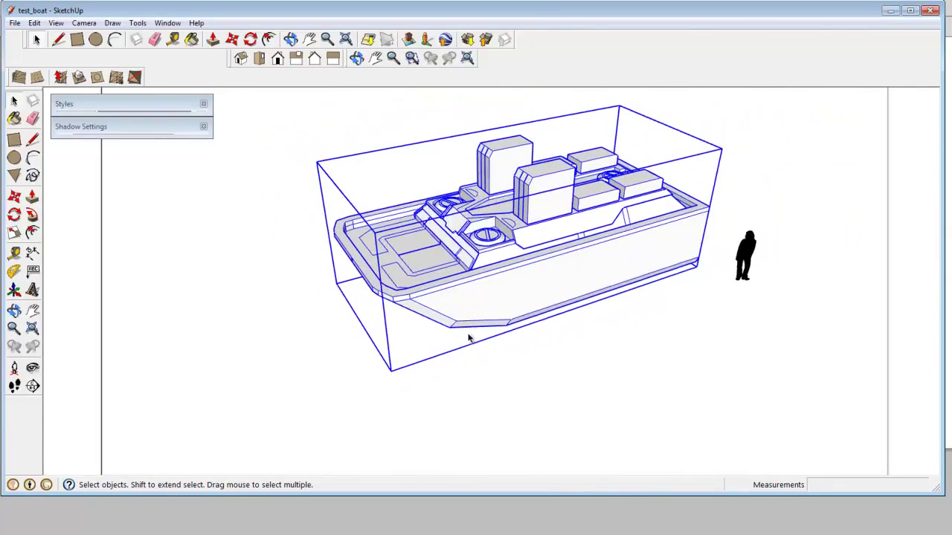
key("s")
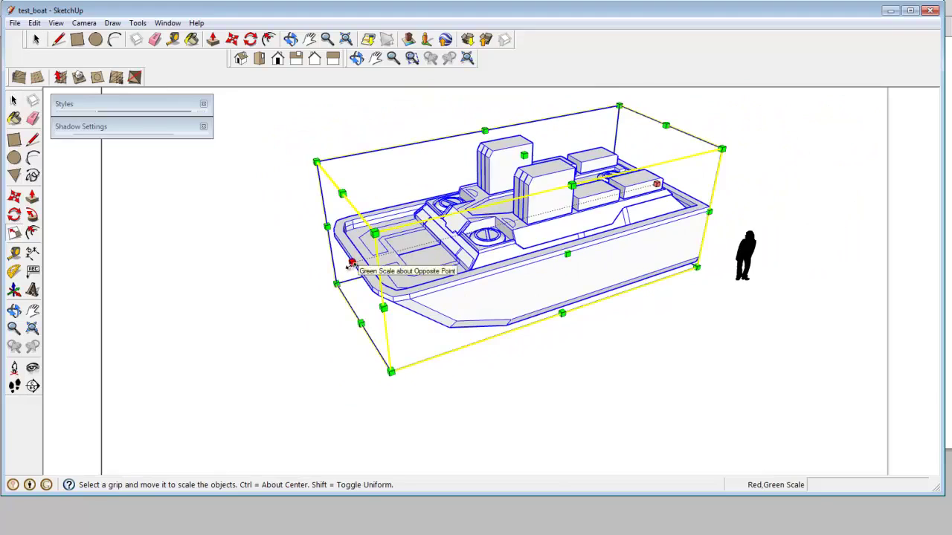
left_click_drag(352, 264, 219, 301)
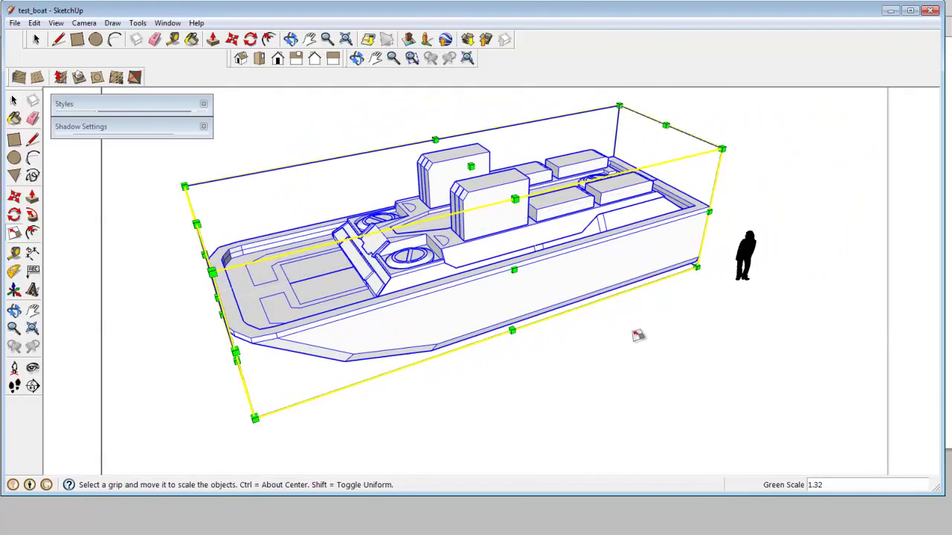
key("space")
left_click(620, 354)
middle_click_drag(619, 359, 652, 396)
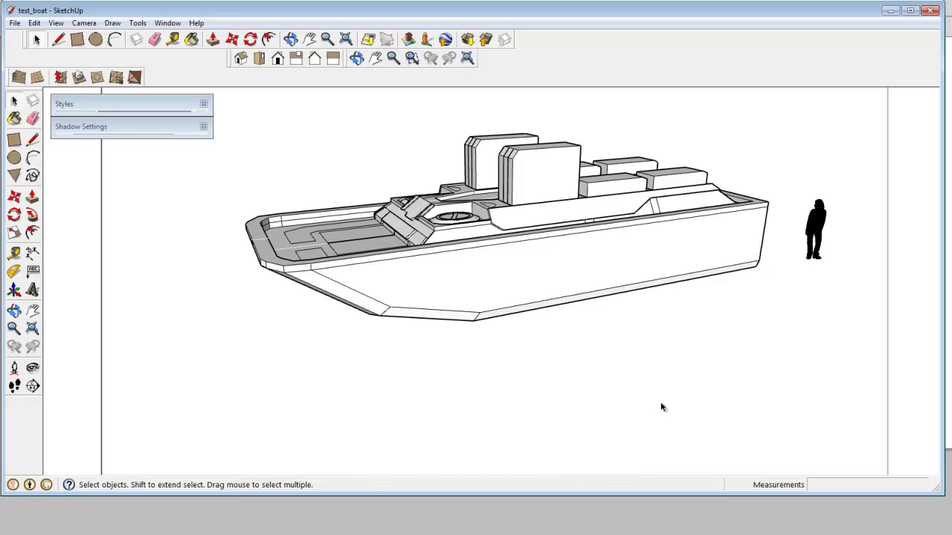
middle_click_drag(659, 404, 669, 356)
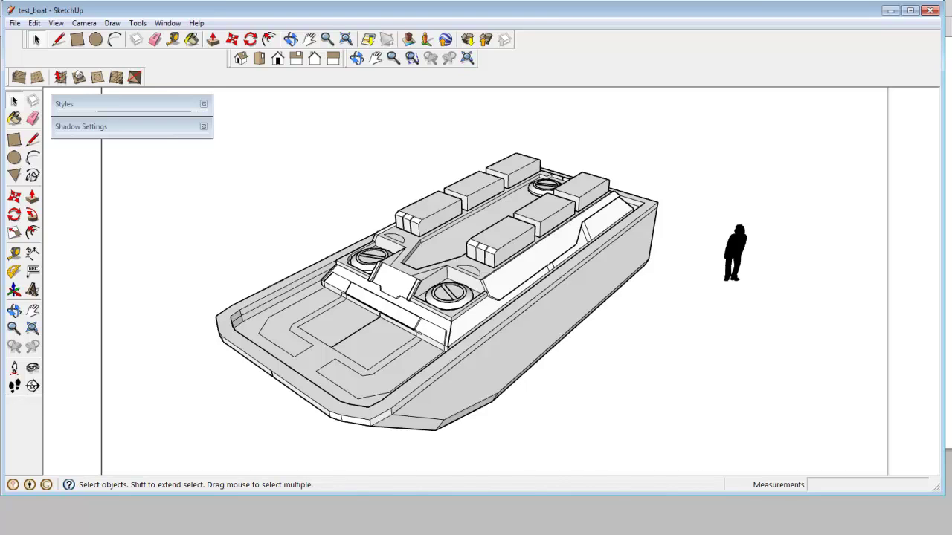
- Turn on shadows for the boat scene and shift the shadow date to 3/12
left_click(175, 124)
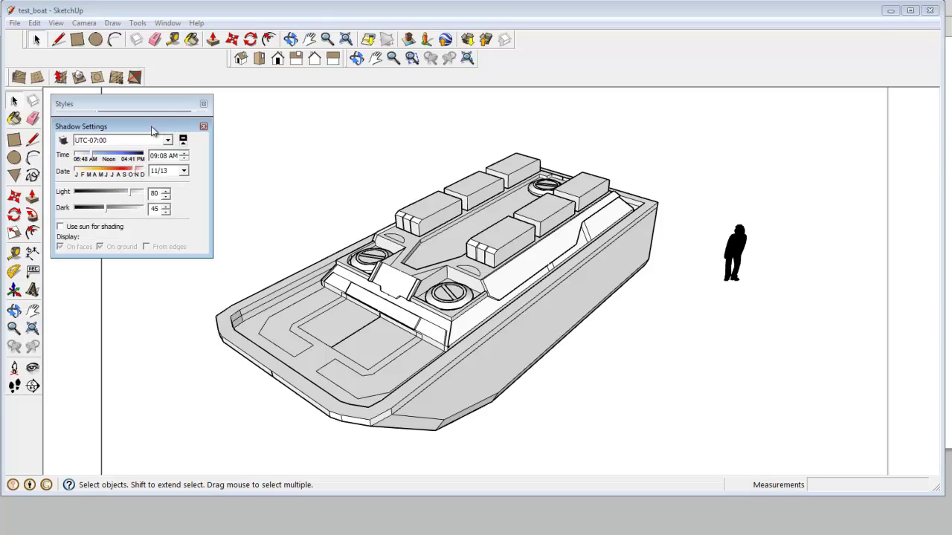
left_click(64, 141)
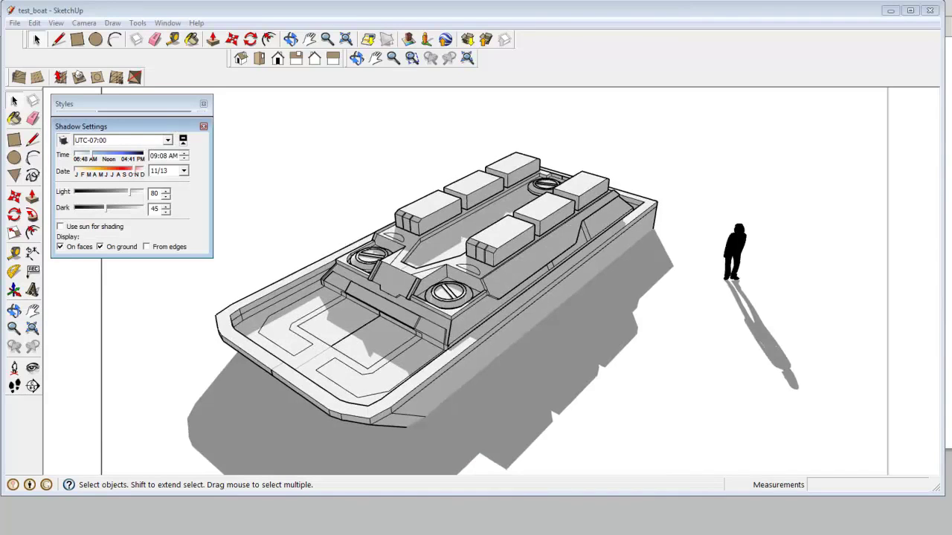
middle_click_drag(521, 297, 204, 306)
scroll(457, 245, "up", 5)
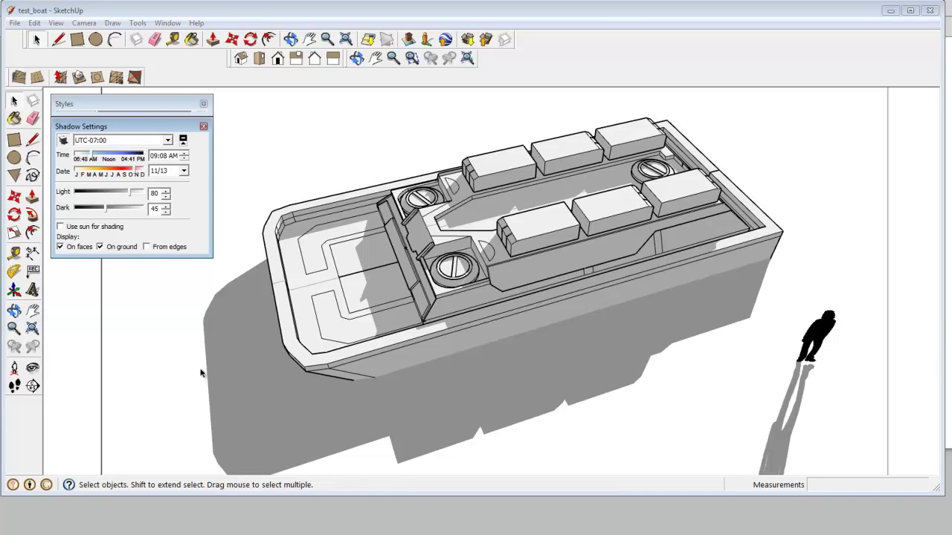
left_click_drag(138, 173, 84, 164)
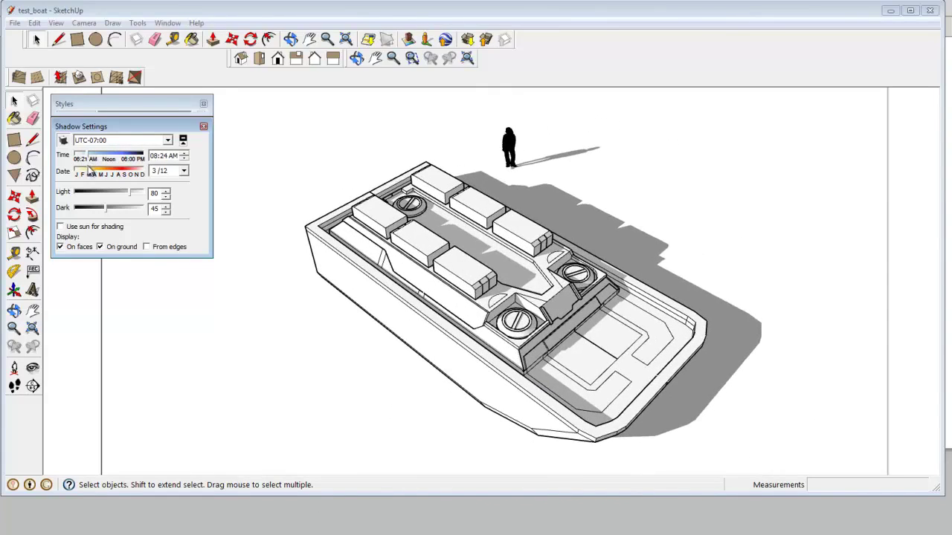
mouse_move(87, 168)
left_mouse_down()
mouse_move(103, 168)
mouse_move(87, 165)
left_mouse_up()
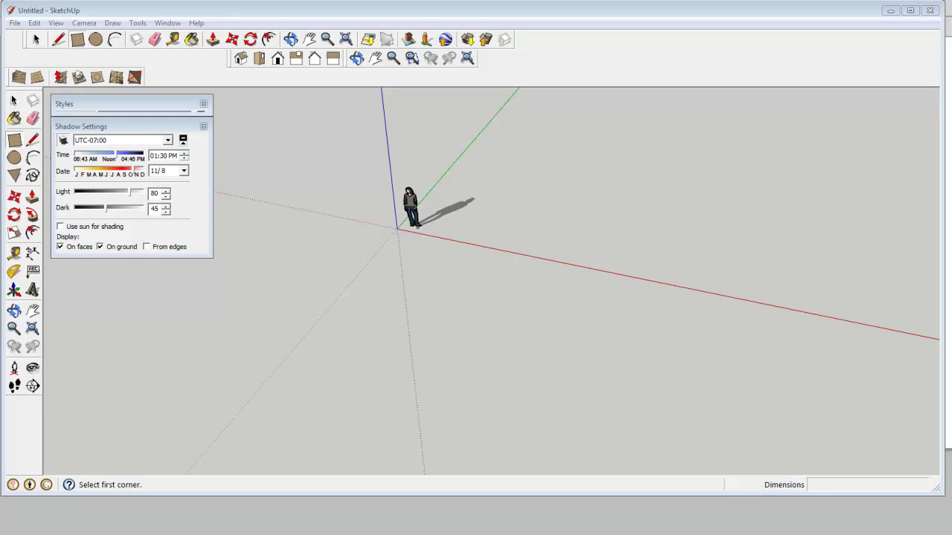
- Draw a ground rectangle about 17' 5" by 18' 6" and pull it up into a box
left_click(513, 218)
left_click(624, 343)
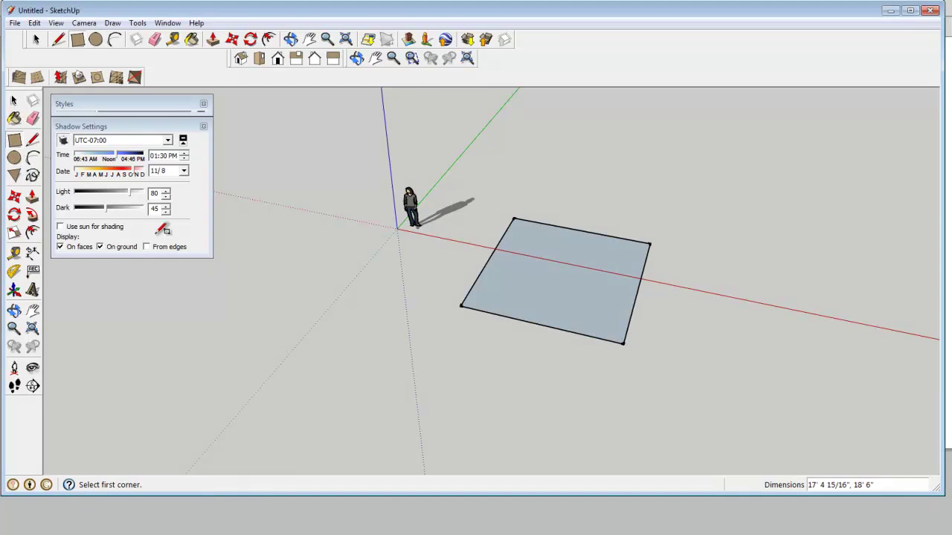
key("p")
left_click_drag(595, 293, 614, 204)
middle_click_drag(614, 205, 467, 272)
left_click(627, 271)
middle_click_drag(627, 261, 361, 227)
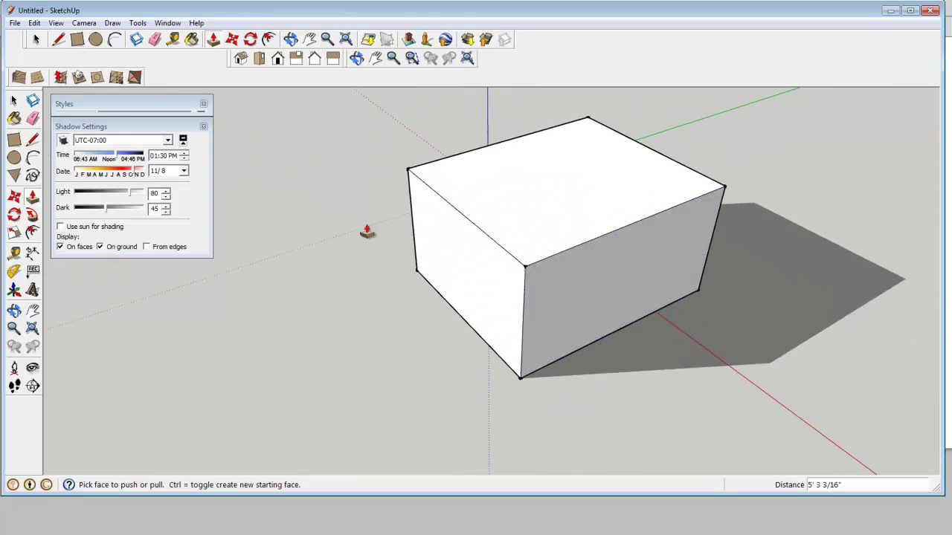
- Draw a circle about 8' in radius on the box's top face and pull it up into a short cylinder
left_click(97, 39)
left_click(559, 191)
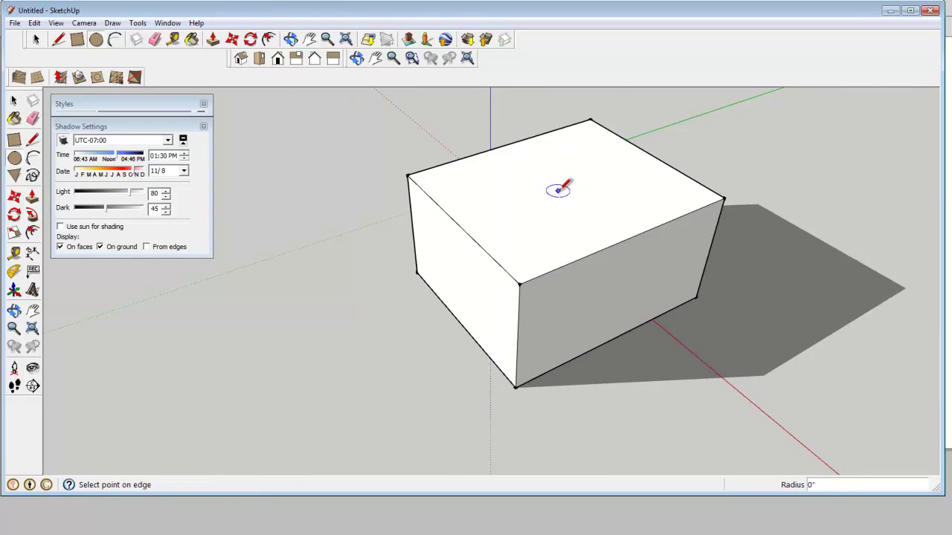
left_click(605, 165)
key("p")
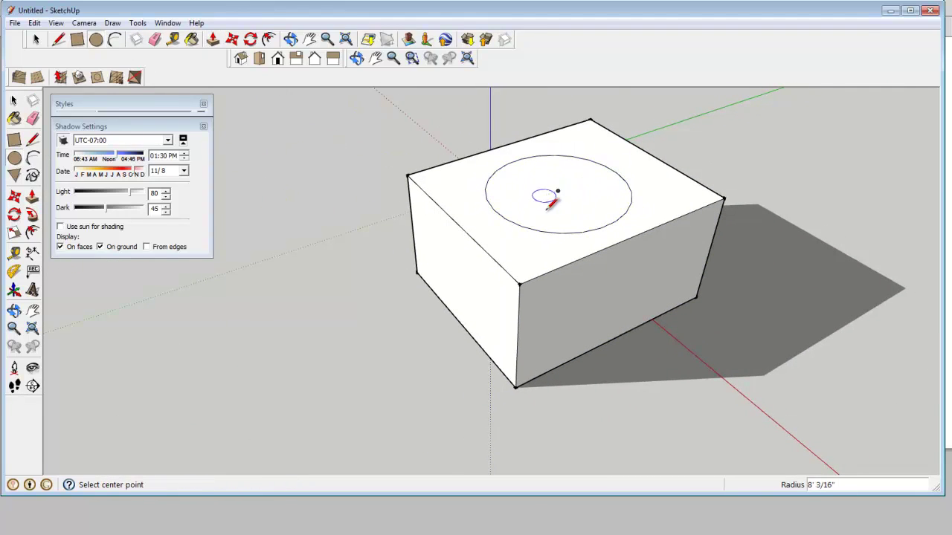
left_click(576, 203)
left_click(581, 172)
scroll(608, 188, "down", 6)
scroll(533, 303, "up", 3)
- Pull the cylinder's top face up further to form a tall column
left_click(533, 303)
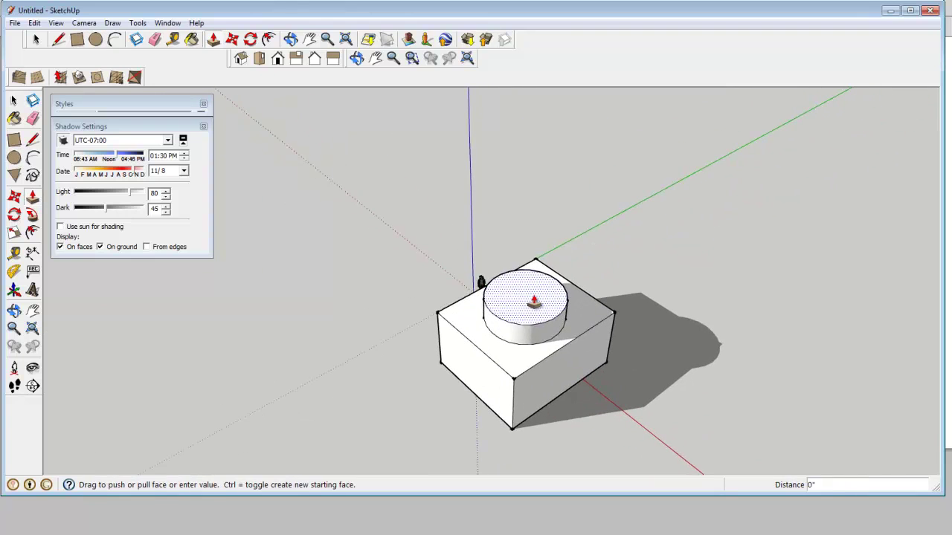
left_click(539, 251)
middle_click_drag(524, 316, 639, 299)
left_click(527, 206)
left_click(527, 208)
- Draw a fillet arc across the upper corner of the box's front face, from the top edge to the side edge
middle_click_drag(537, 348, 595, 298)
scroll(528, 292, "up", 2)
scroll(528, 292, "up", 2)
left_click(269, 39)
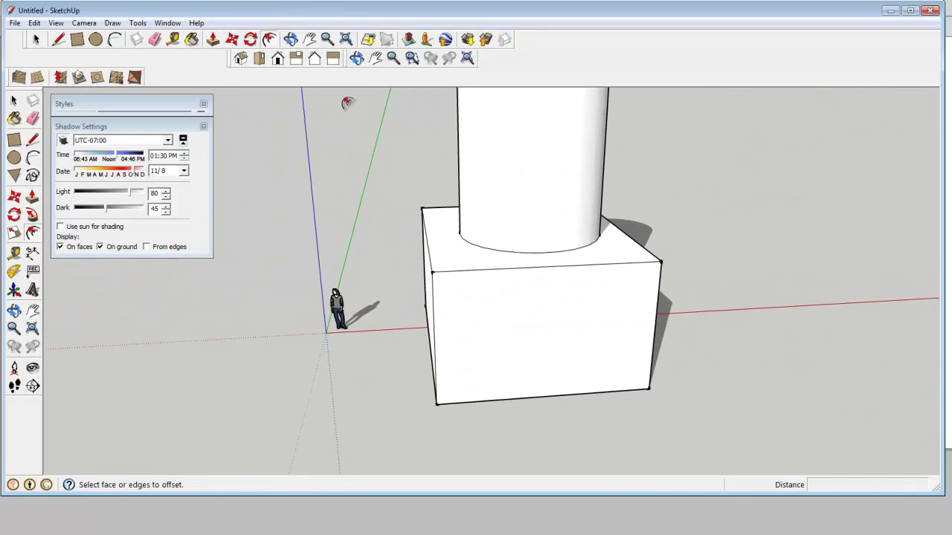
left_click(115, 38)
scroll(461, 253, "up", 1)
left_click(456, 245)
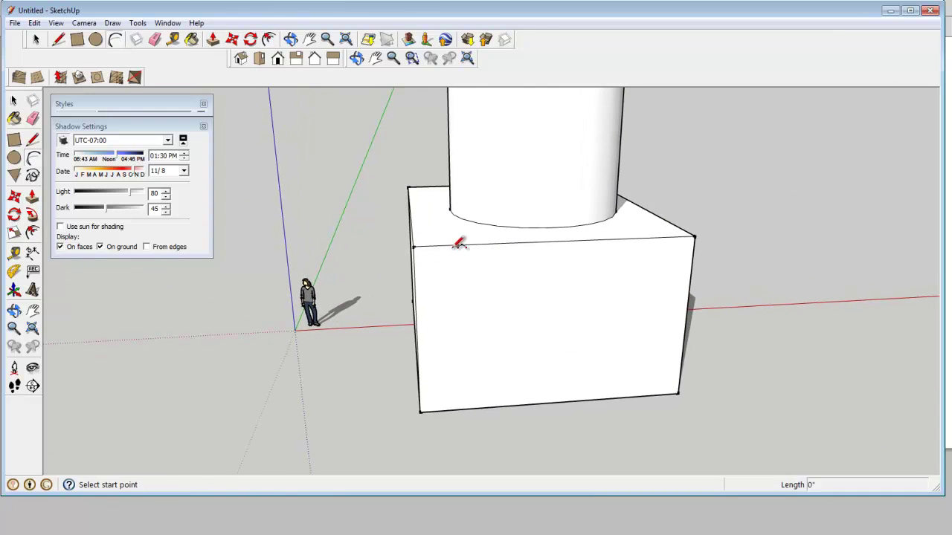
left_click(416, 288)
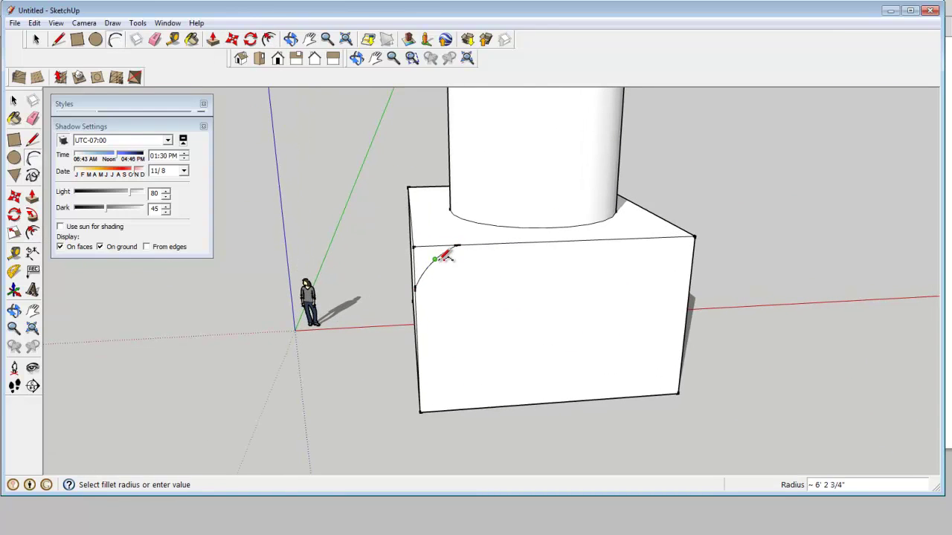
left_click(433, 267)
- Push the corner piece outside the arc through the full depth of the box to round its upper edge
key("p")
middle_click_drag(435, 274, 478, 304)
left_click_drag(452, 268, 319, 206)
middle_click_drag(319, 206, 649, 343)
key("space")
scroll(626, 340, "down", 4)
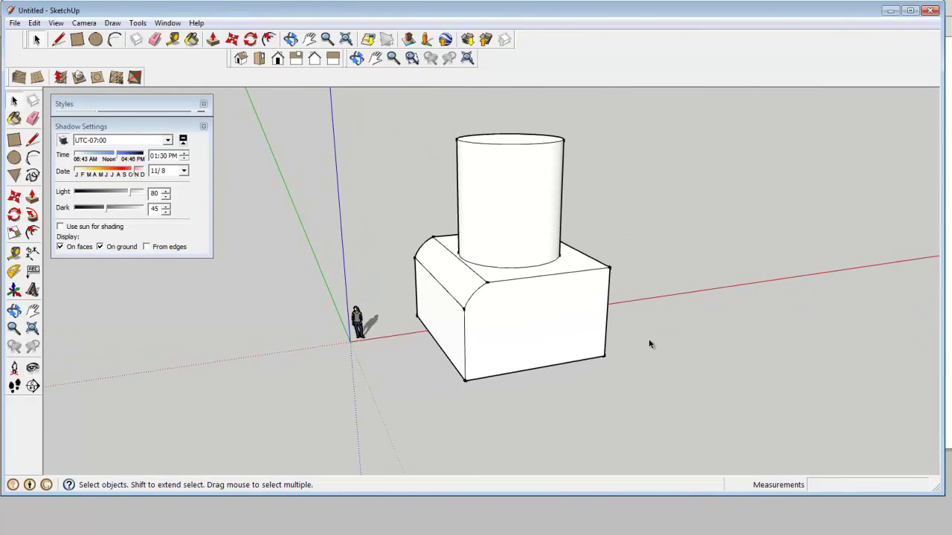
- Offset the outline of the box's top face outward to create an overhanging rim around the column's base
middle_click_drag(623, 390, 605, 270)
key("f")
left_click(599, 266)
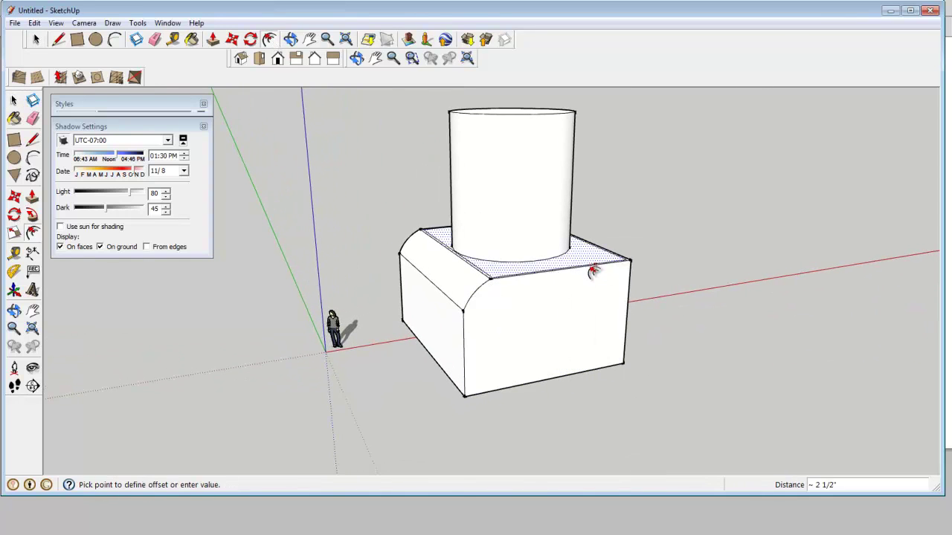
left_click(593, 277)
middle_click_drag(617, 287, 645, 286)
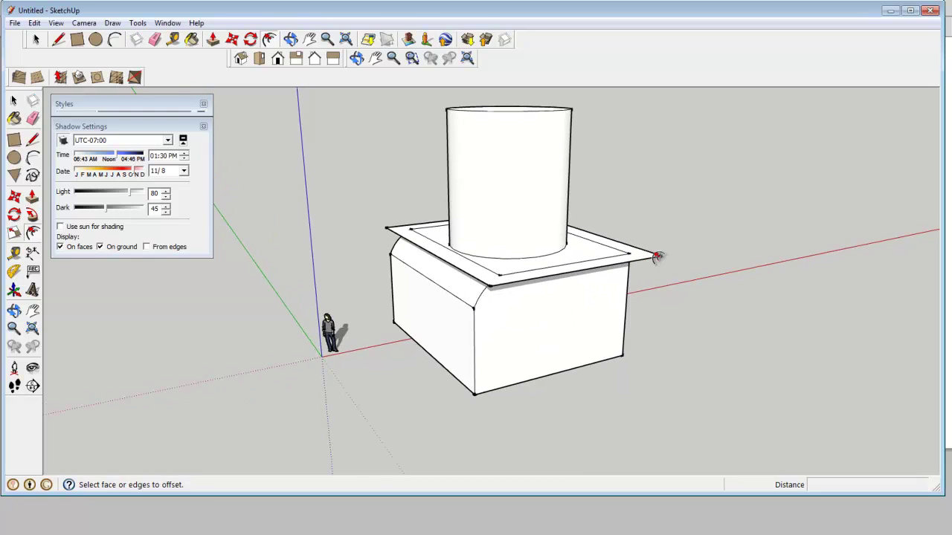
middle_click_drag(629, 327, 642, 347)
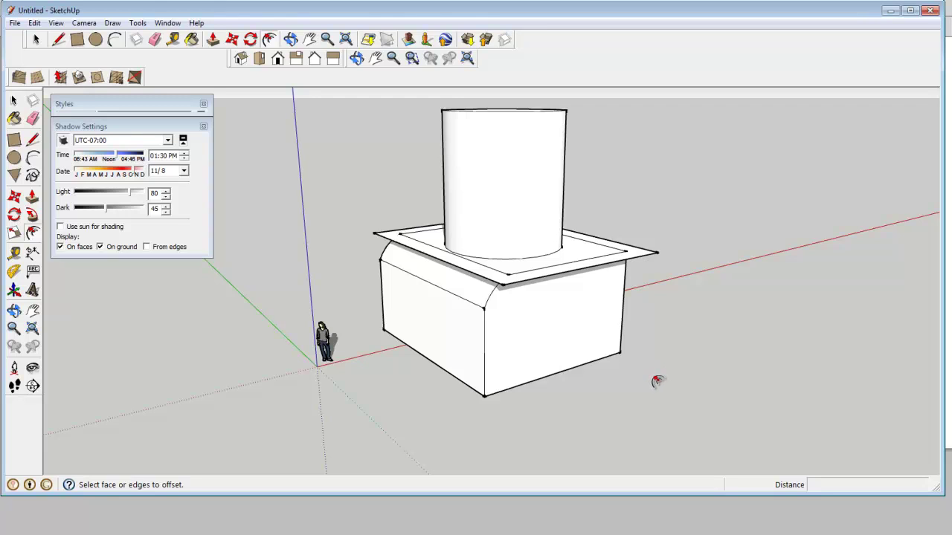
scroll(658, 380, "up", 3)
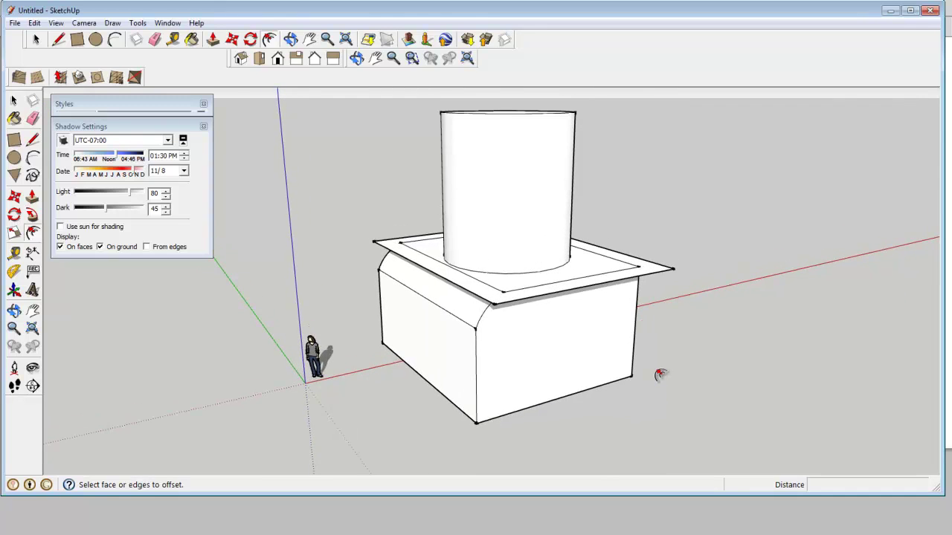